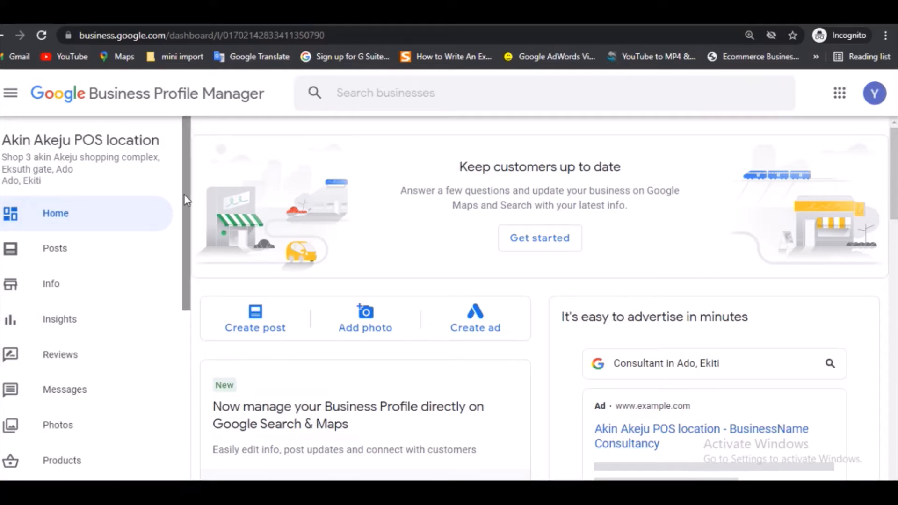
Open the website editor for the business profile.
scroll(184, 195, down, 4)
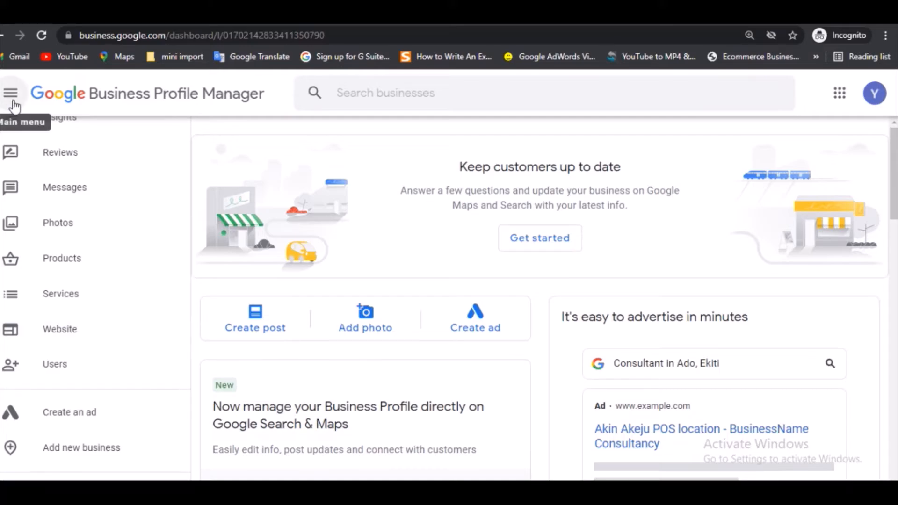
click(60, 329)
click(68, 333)
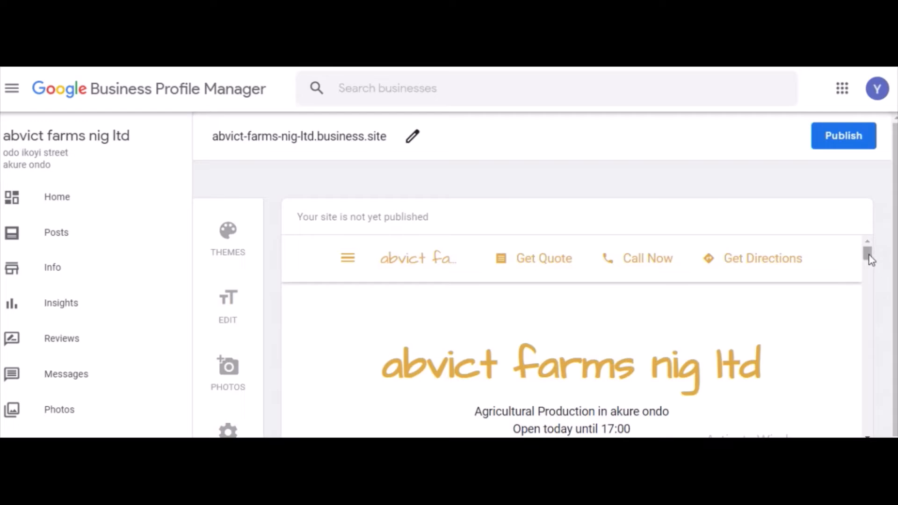
Apply the Nouveau theme to the abvict farms nig ltd website.
drag(869, 253, 869, 261)
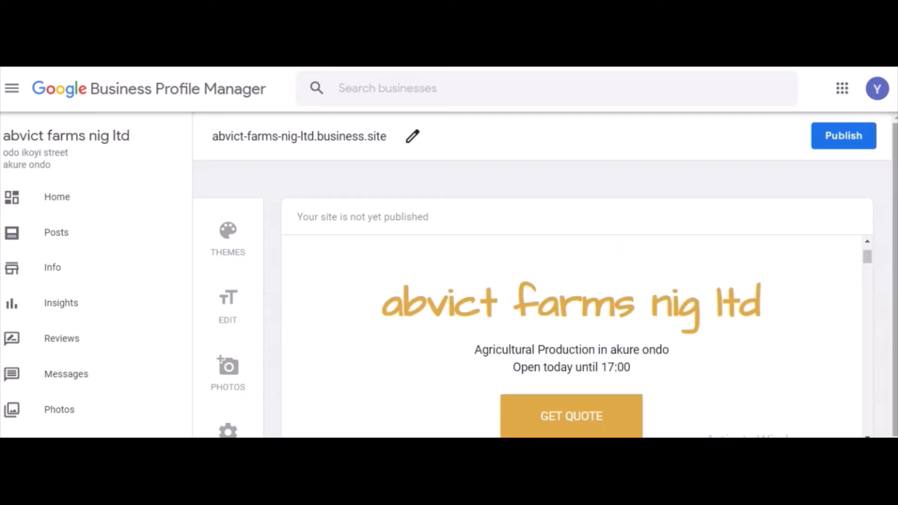
scroll(485, 271, down, 1)
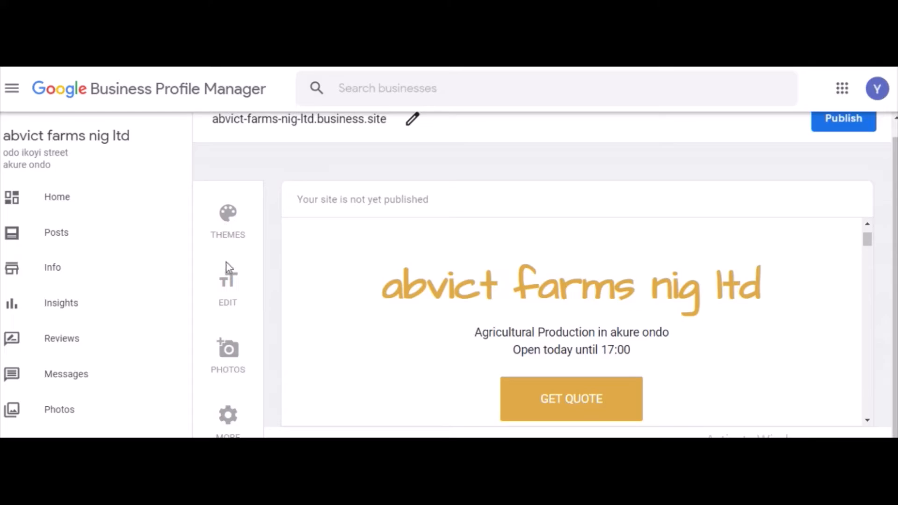
click(223, 219)
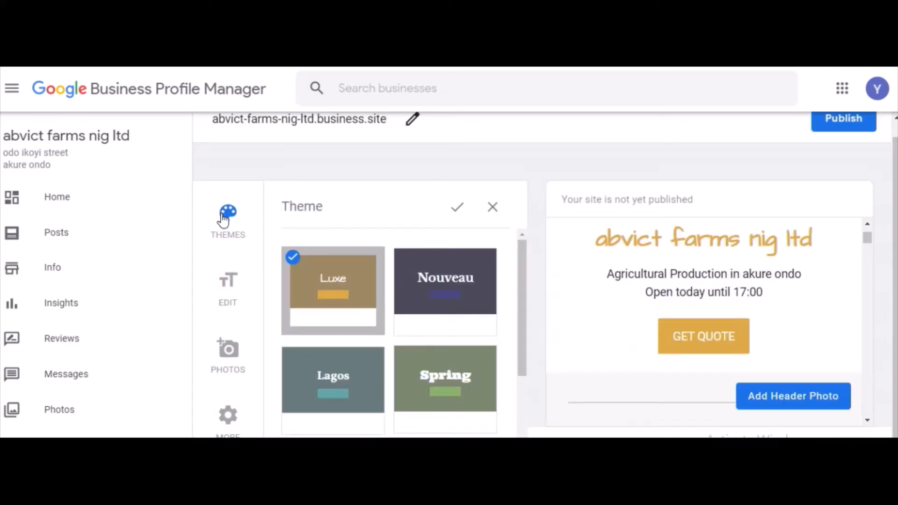
double_click(423, 320)
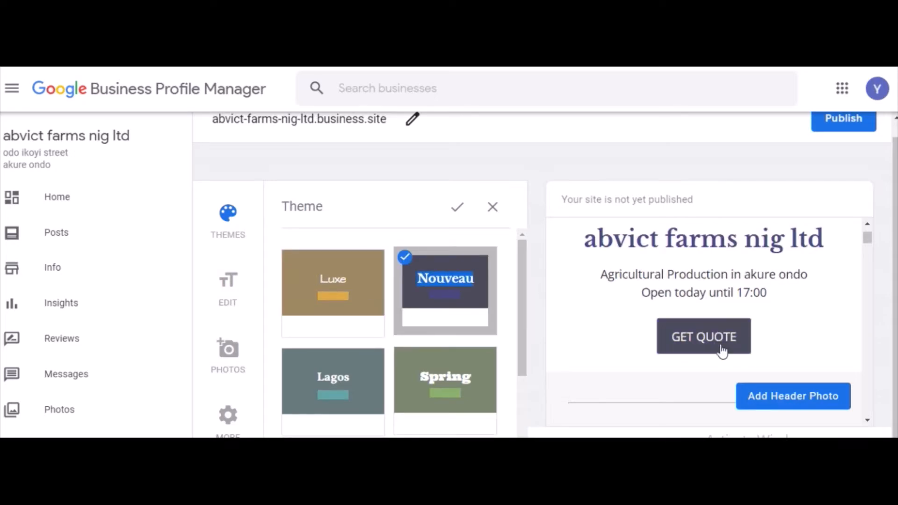
click(457, 207)
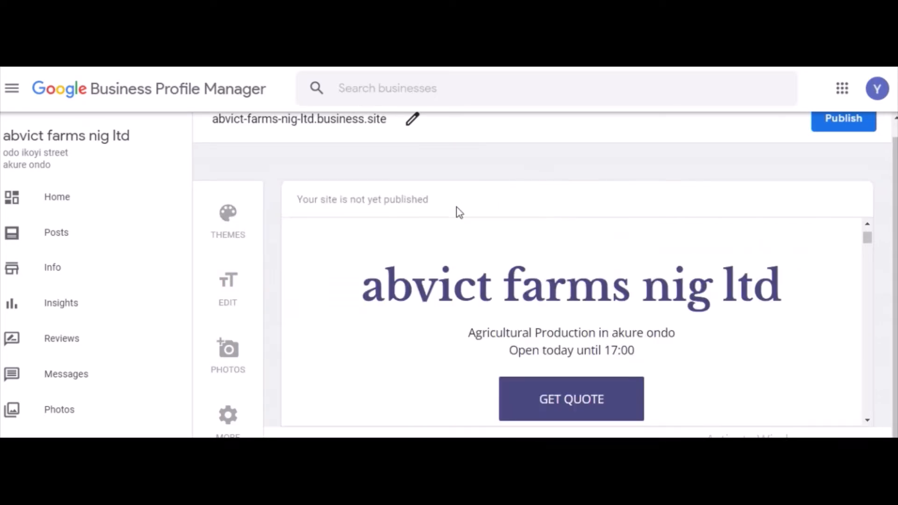
Change the website's primary button to Message Us (WhatsApp).
click(231, 287)
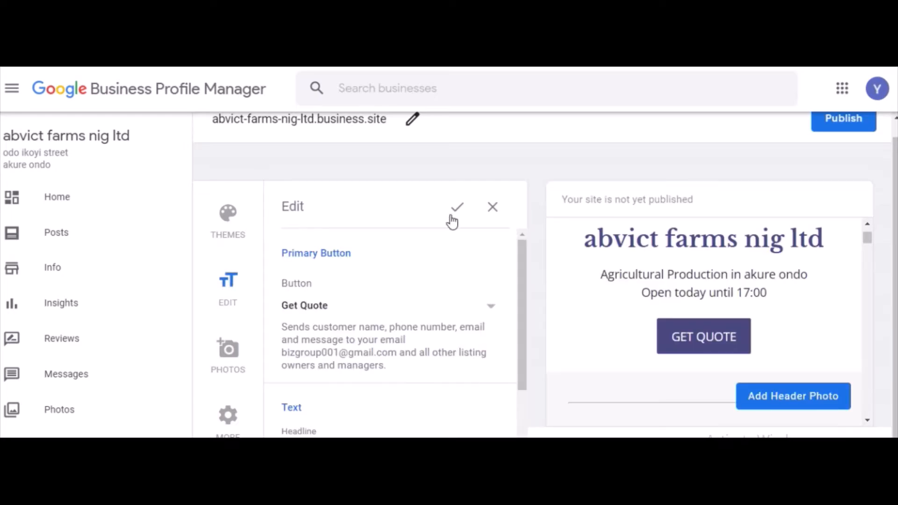
click(494, 310)
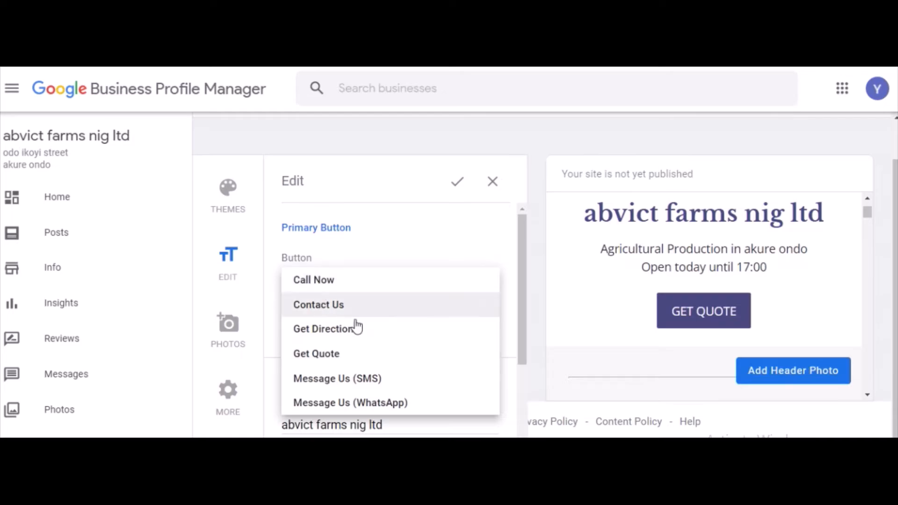
click(365, 403)
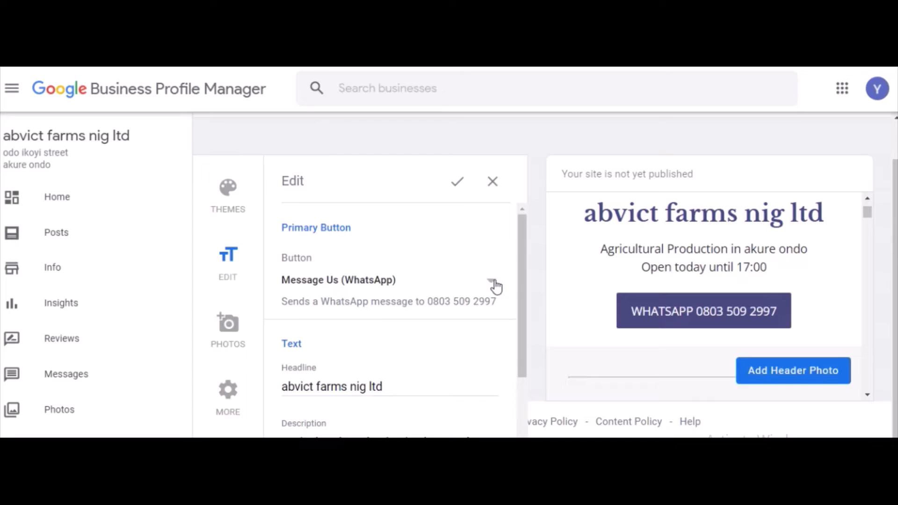
Set the website's summary header to "FRESH FOODS".
scroll(525, 275, down, 3)
click(379, 382)
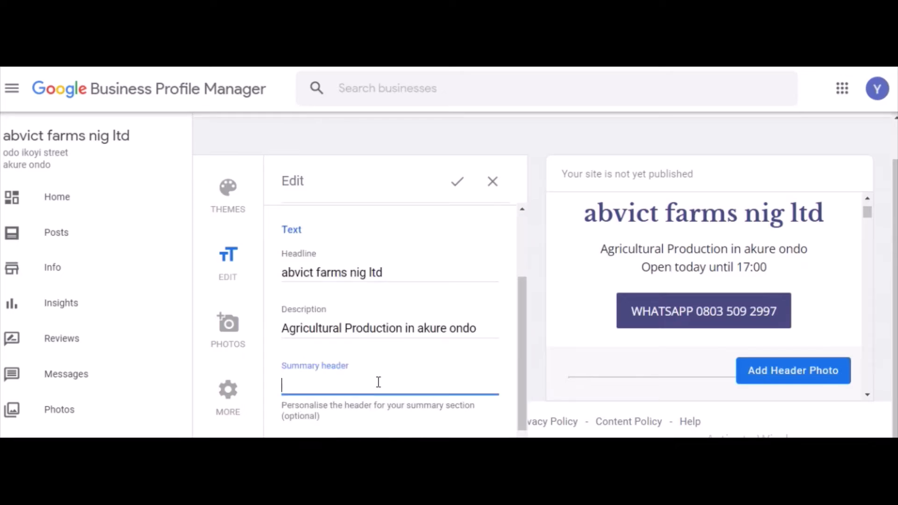
text(FR)
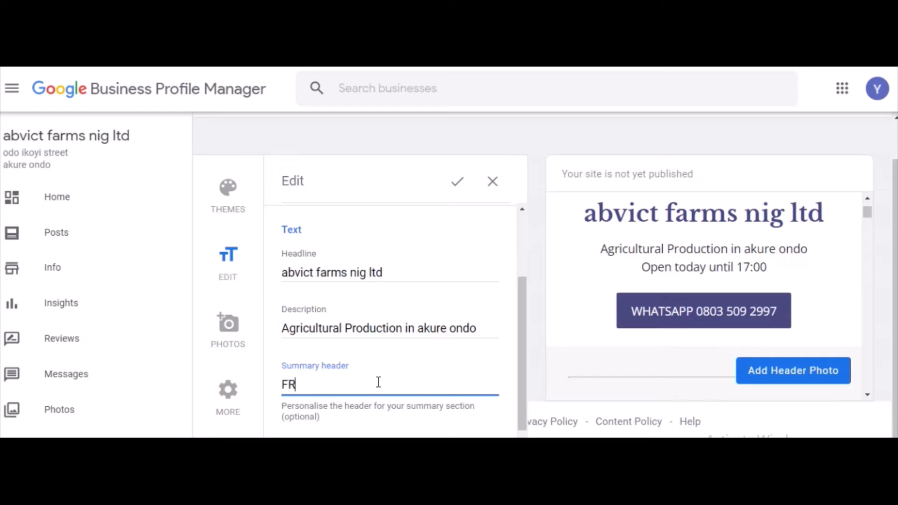
text(ESH FOODS)
Write the website's summary body, starting with "WE SELL".
key(Tab)
text(WE SELL T)
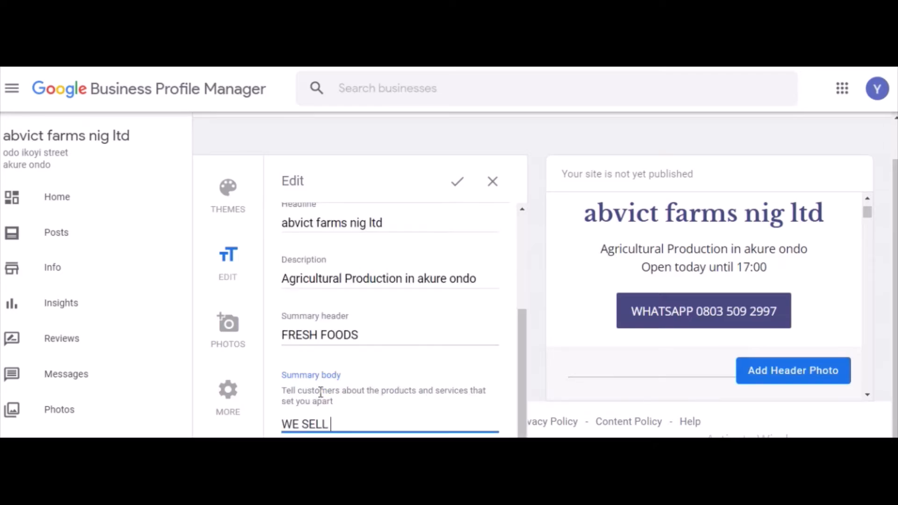
key(BackSpace)
text(TH)
key(BackSpace)
key(BackSpace)
text(TH)
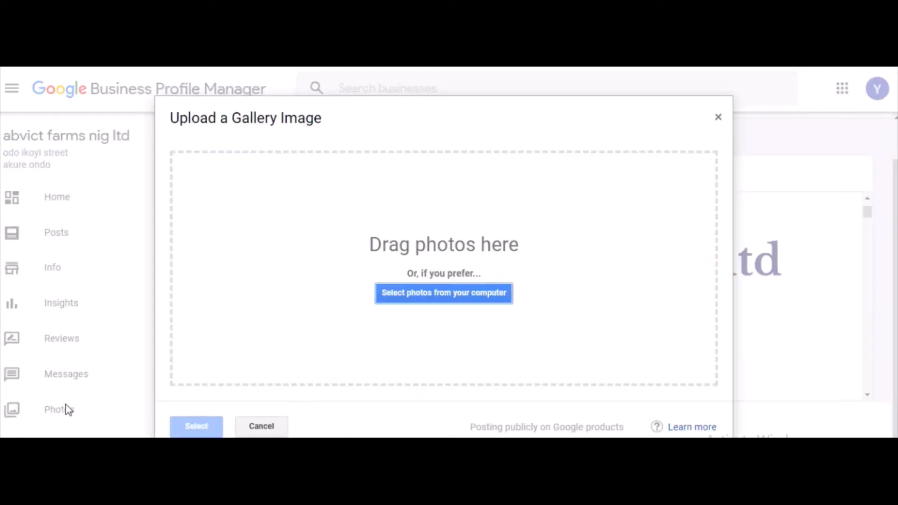
Close the gallery image upload without selecting a photo.
click(719, 118)
click(719, 120)
click(718, 118)
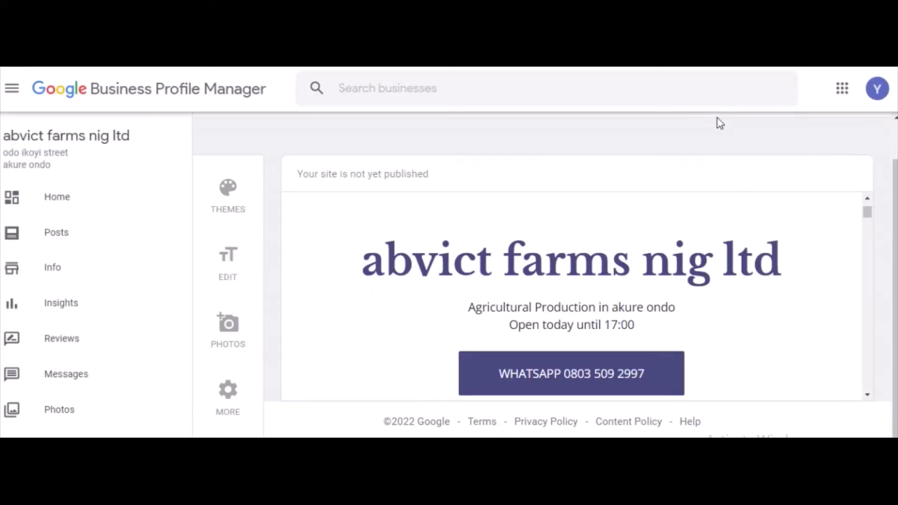
Open the additional site settings and review the updates, reviews, summary and gallery sections in the site preview.
click(229, 392)
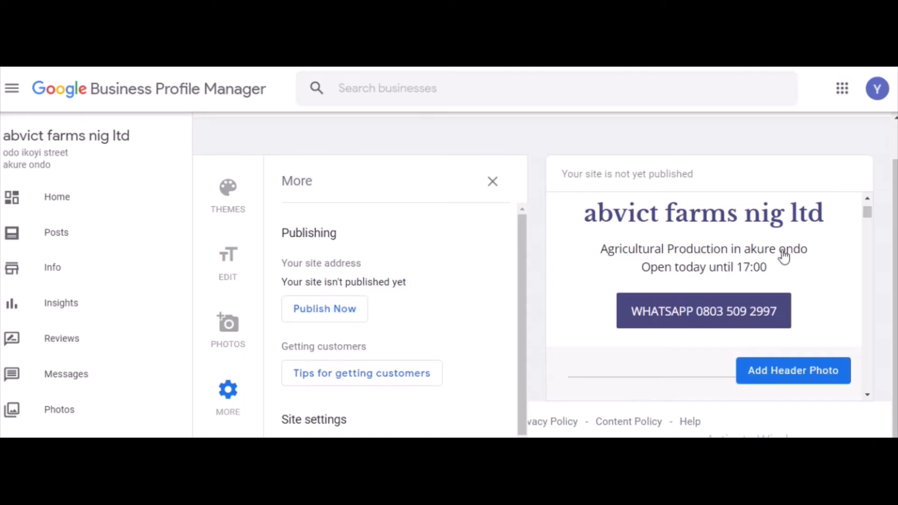
drag(872, 215, 871, 224)
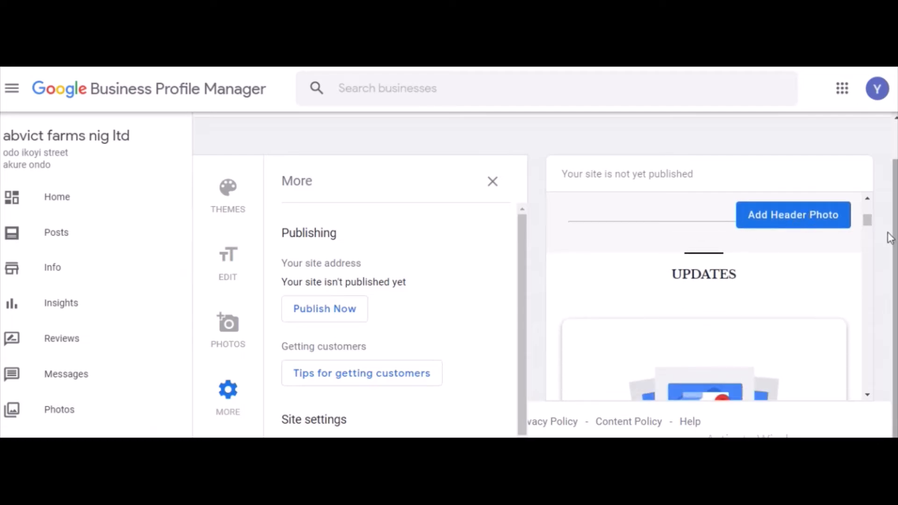
drag(871, 222, 873, 236)
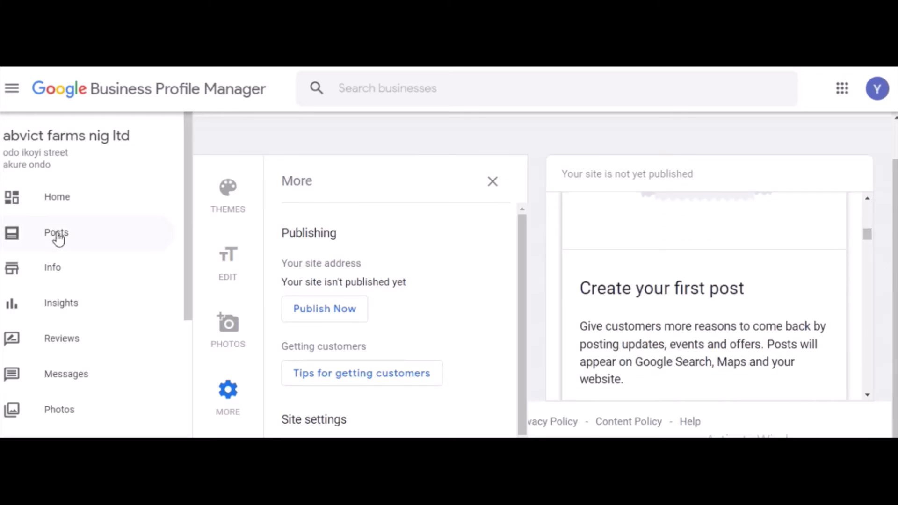
drag(869, 235, 869, 273)
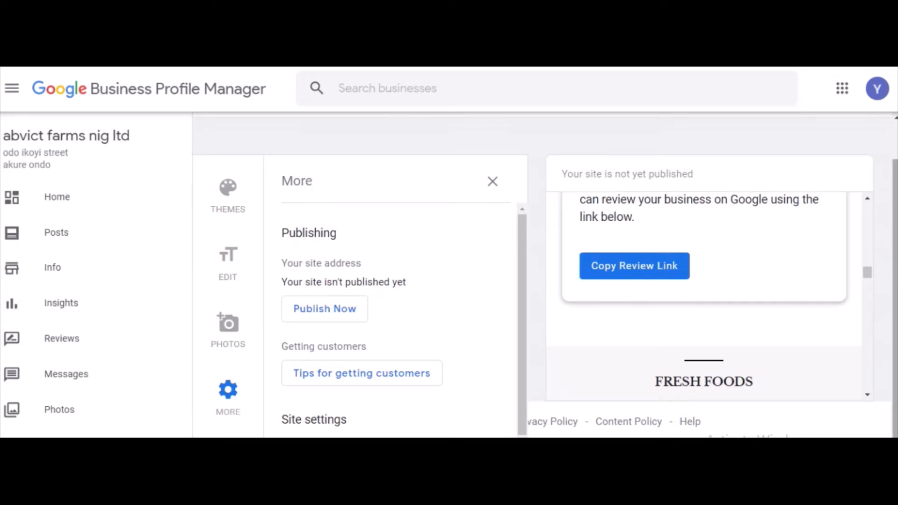
mouse_move(869, 280)
mouse_down()
mouse_move(870, 327)
mouse_move(866, 296)
mouse_up()
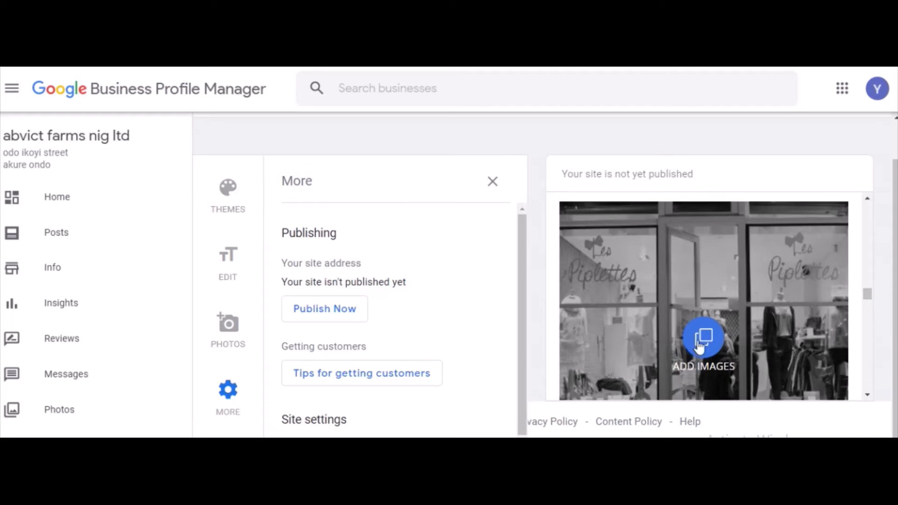
drag(868, 292, 864, 182)
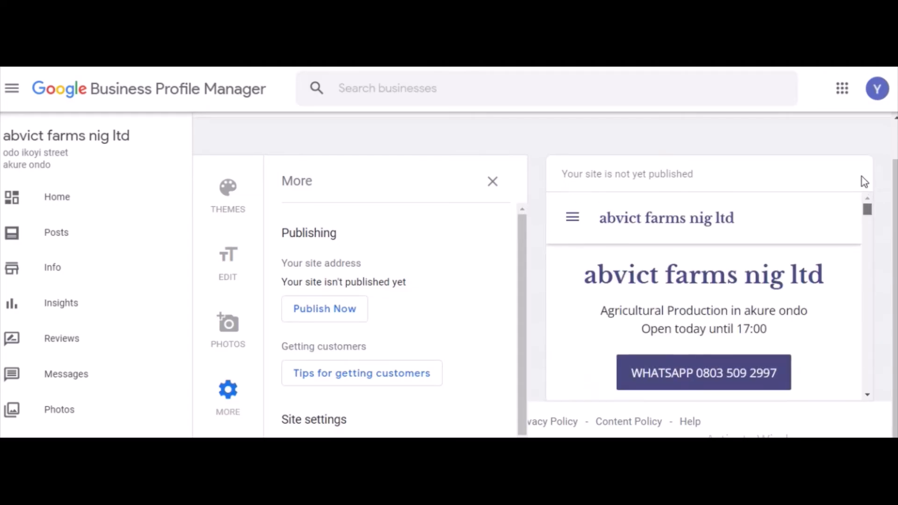
click(493, 187)
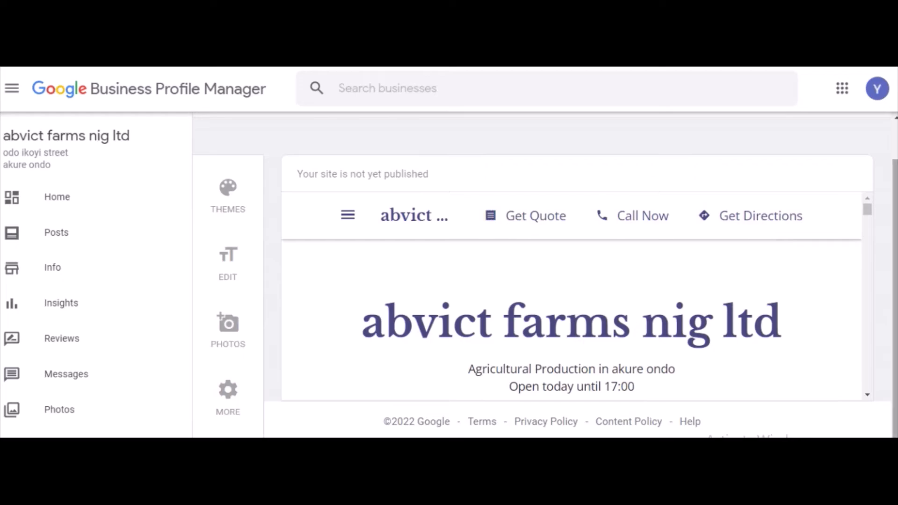
Check the end of the site preview and publish the website from the additional site settings.
drag(868, 208, 868, 356)
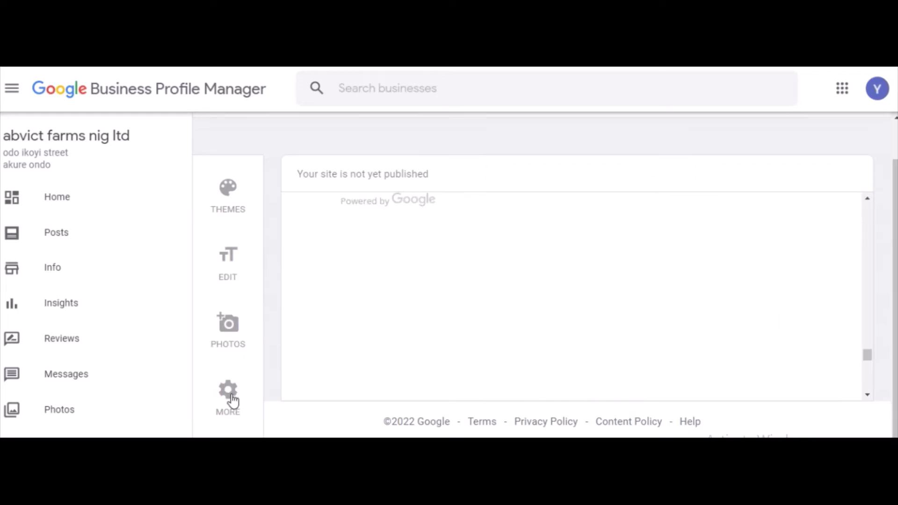
click(229, 393)
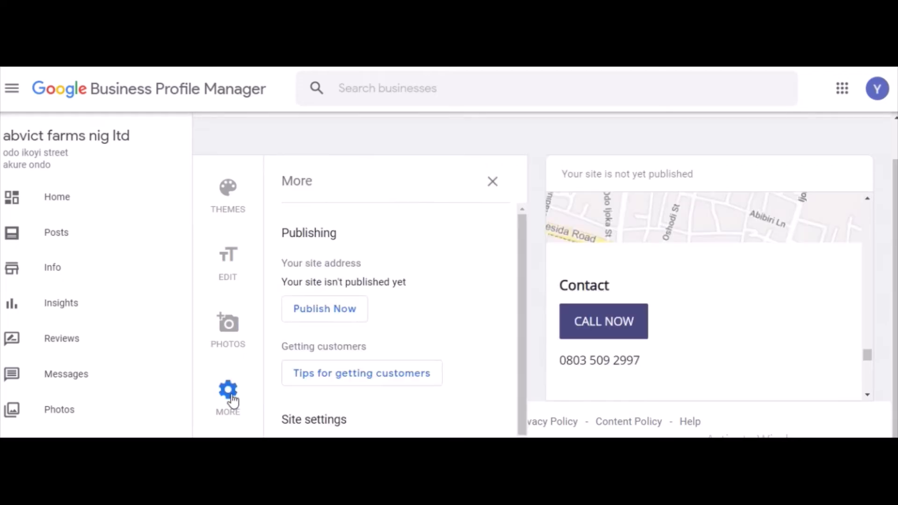
click(330, 312)
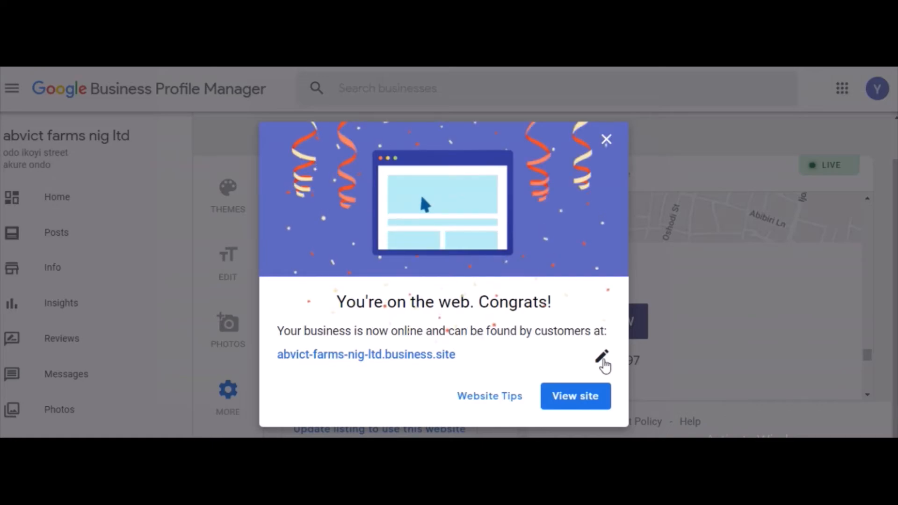
Shorten the site address to "abvictfarms" on the business.site domain and apply the change.
click(603, 360)
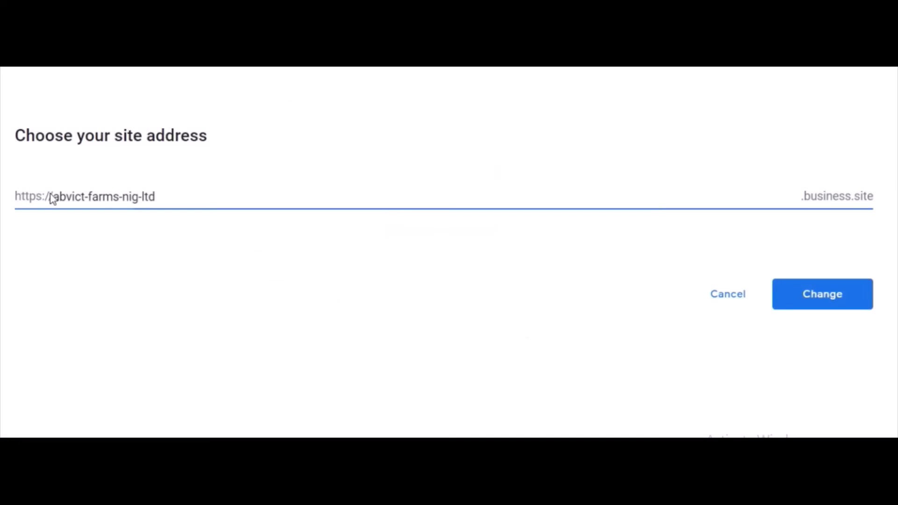
click(54, 197)
drag(56, 200, 163, 215)
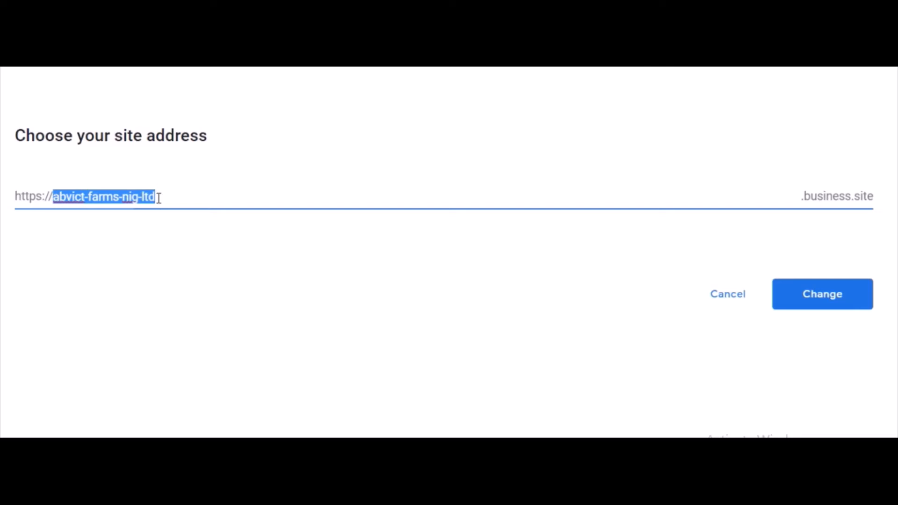
click(156, 197)
key(BackSpace)
key(BackSpace)
key(BackSpace)
key(BackSpace)
key(BackSpace)
key(BackSpace)
key(BackSpace)
key(BackSpace)
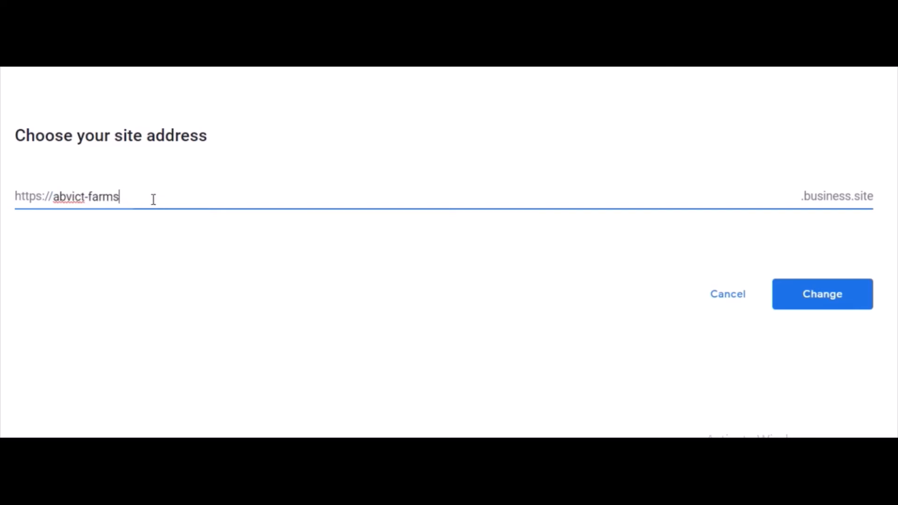
click(89, 197)
key(BackSpace)
click(823, 300)
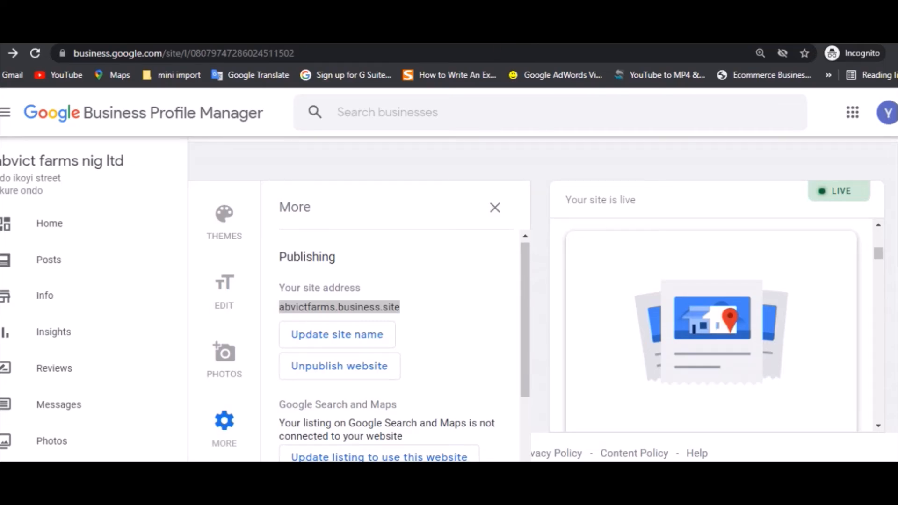
Open abvictfarms.business.site in a new browser tab and look through the published page.
key(ctrl+t)
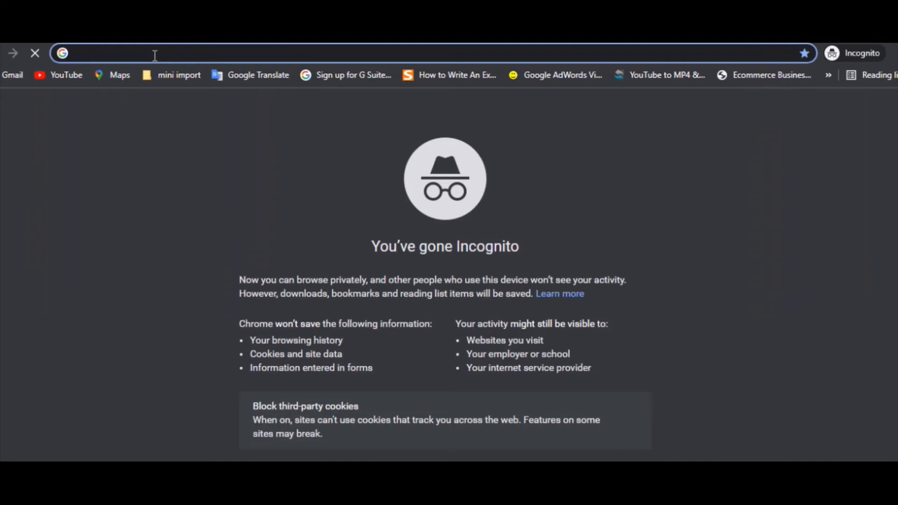
text(abvictfarms.business.site)
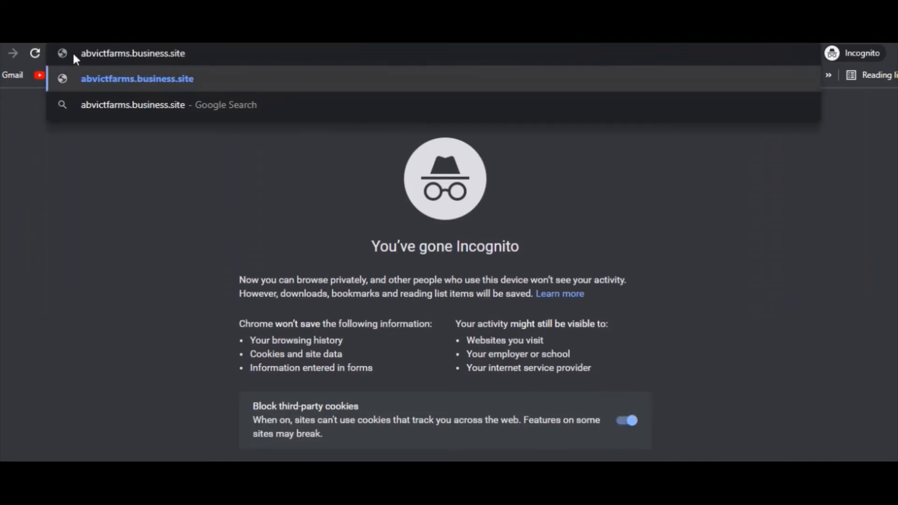
click(169, 77)
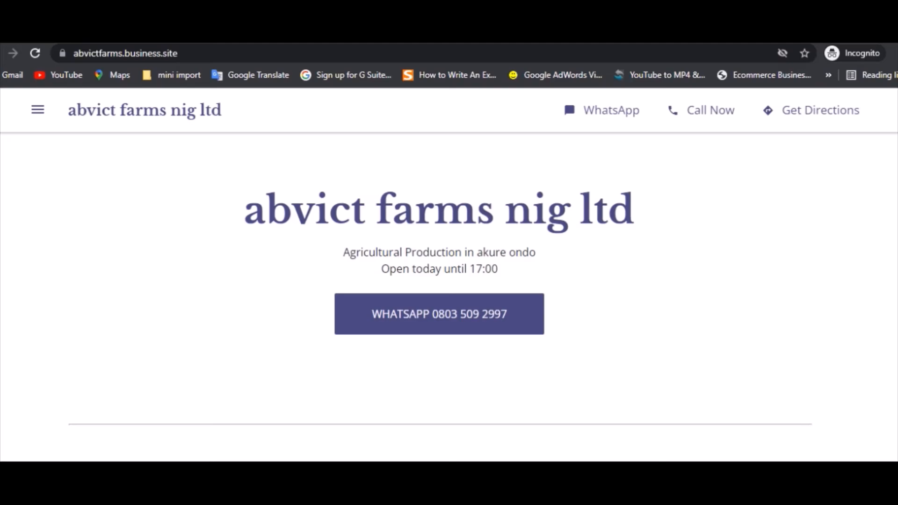
scroll(450, 281, down, 4)
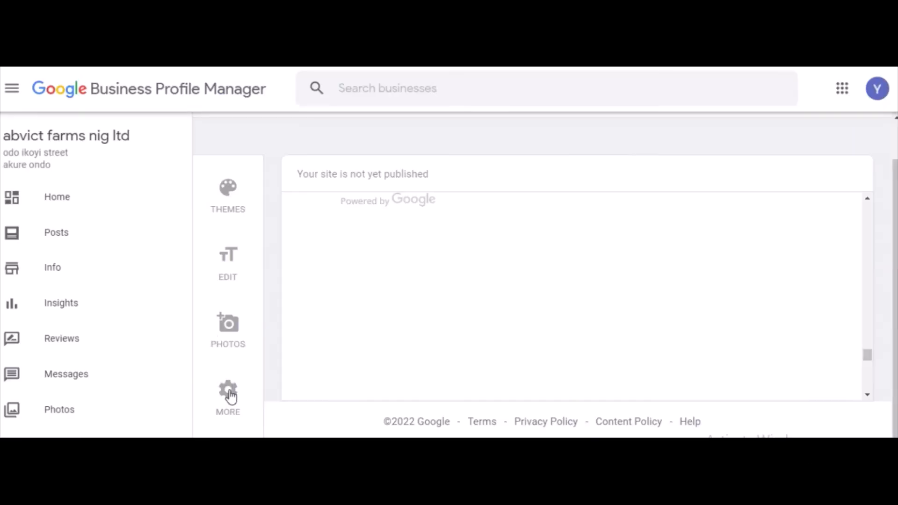
click(229, 398)
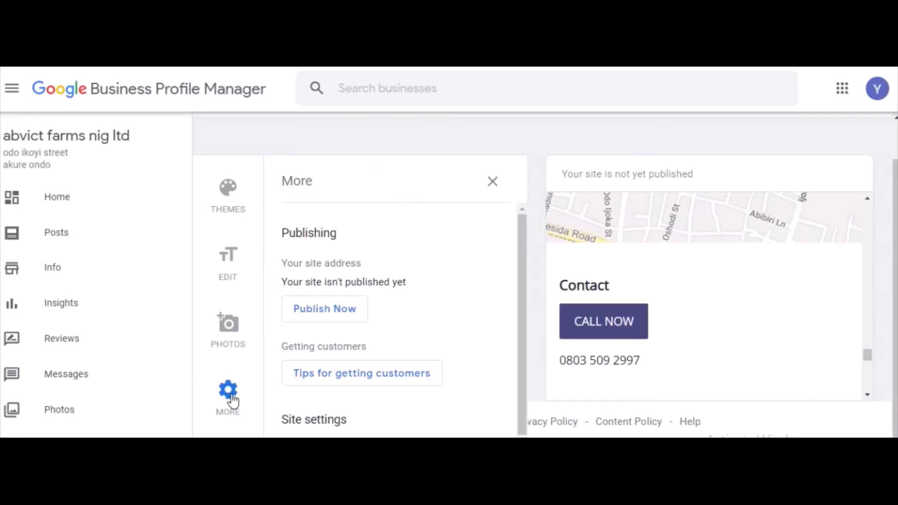
click(329, 313)
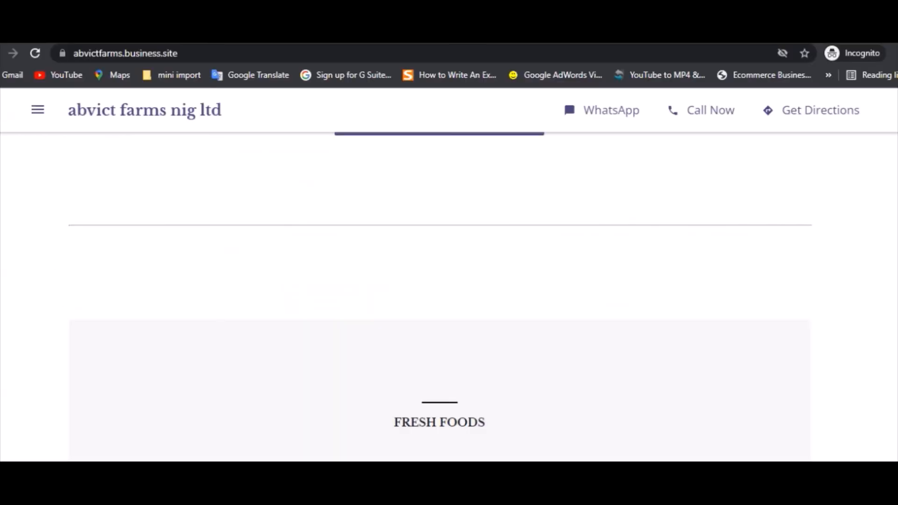
Review the FRESH FOODS and CONTACT US sections of the published site.
scroll(440, 295, down, 4)
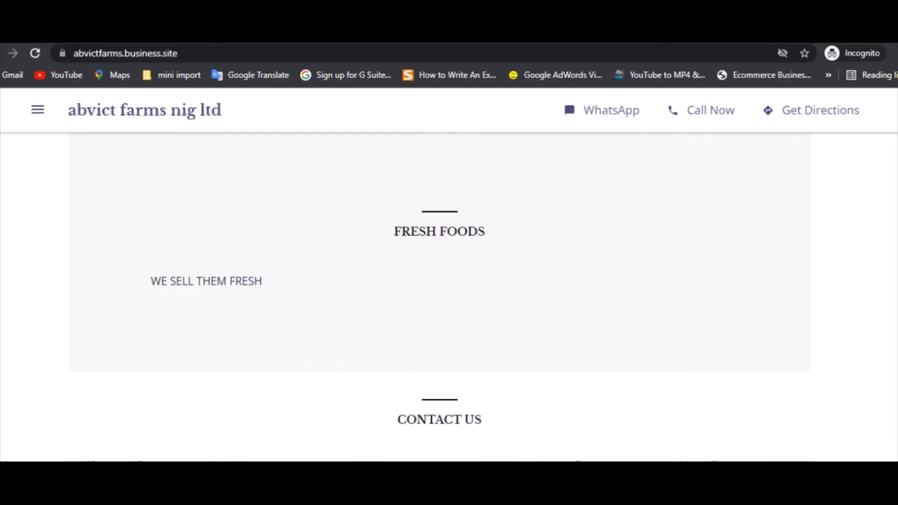
scroll(440, 295, down, 4)
scroll(440, 299, down, 10)
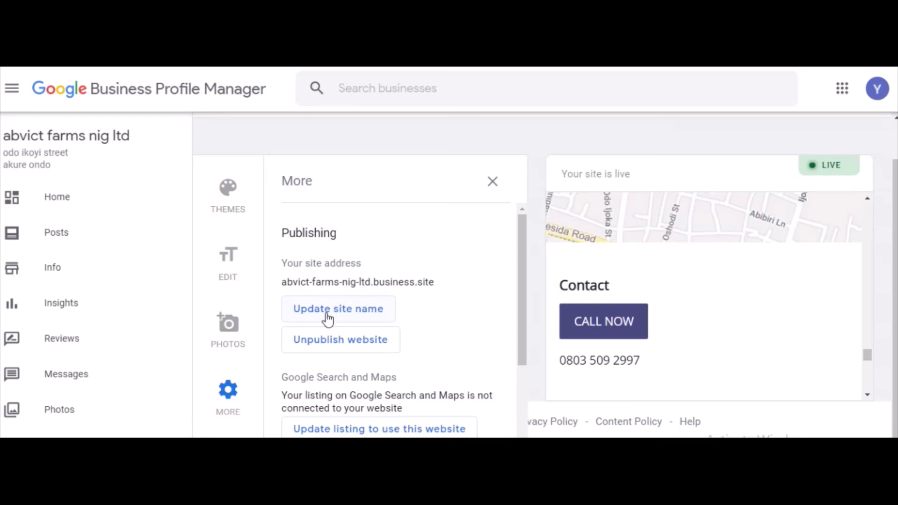
Switch to Google Business Profile Manager and review the publishing, listing, customer and site language options in the additional site settings.
scroll(524, 349, down, 3)
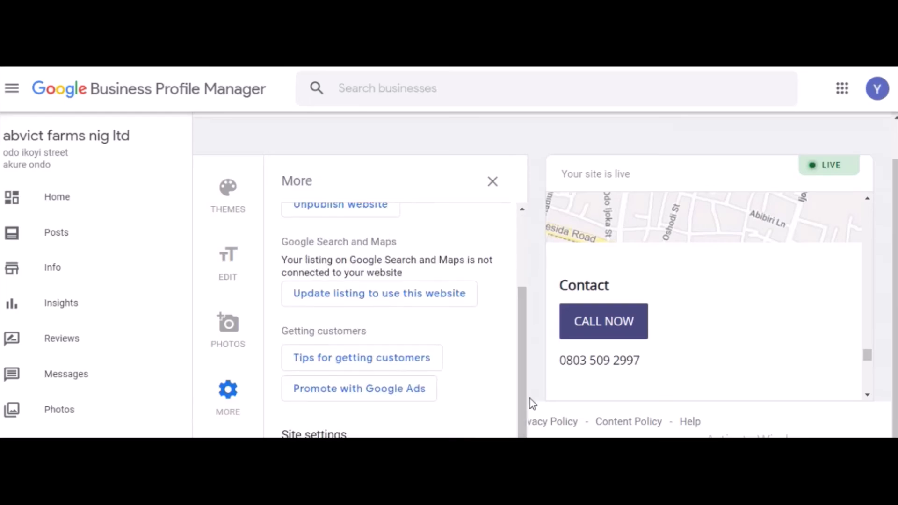
drag(519, 370, 525, 411)
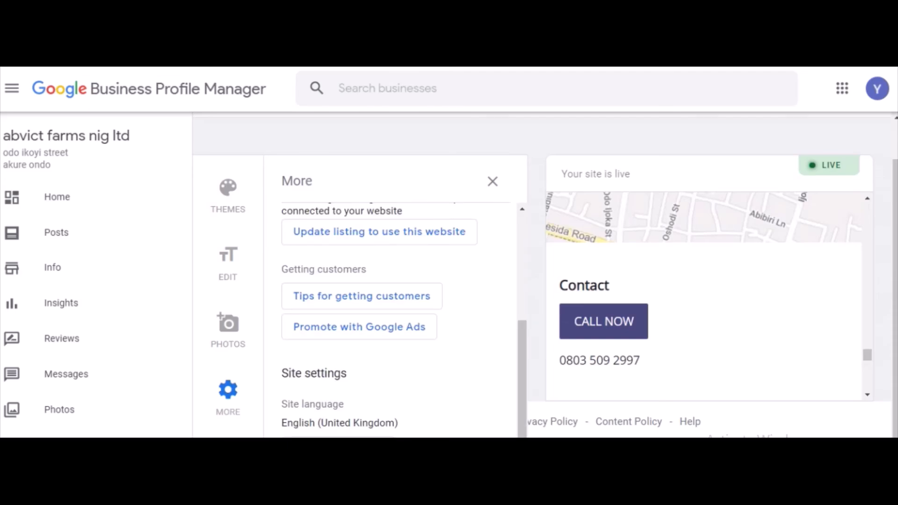
mouse_move(526, 339)
mouse_down()
mouse_move(527, 236)
mouse_move(539, 221)
mouse_move(531, 340)
mouse_up()
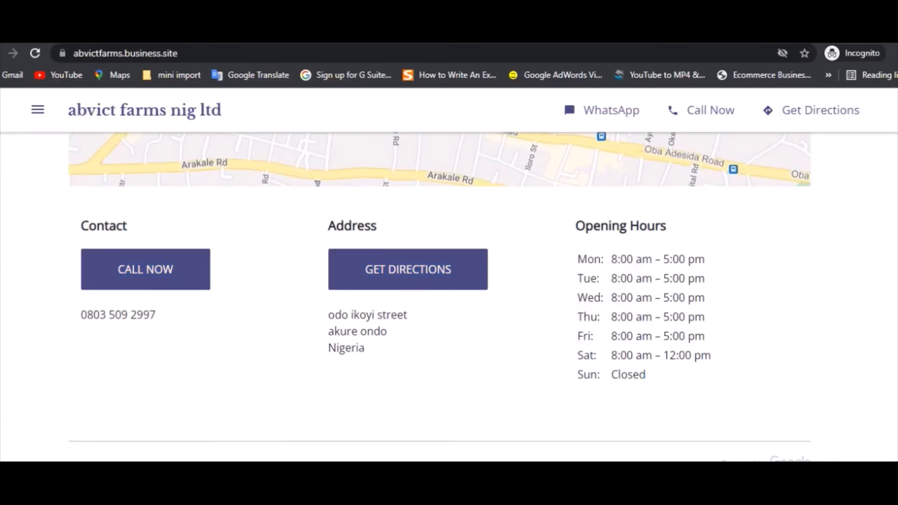
Return to the published site and review it from the contact details and map back up to the business name heading.
scroll(440, 296, up, 2)
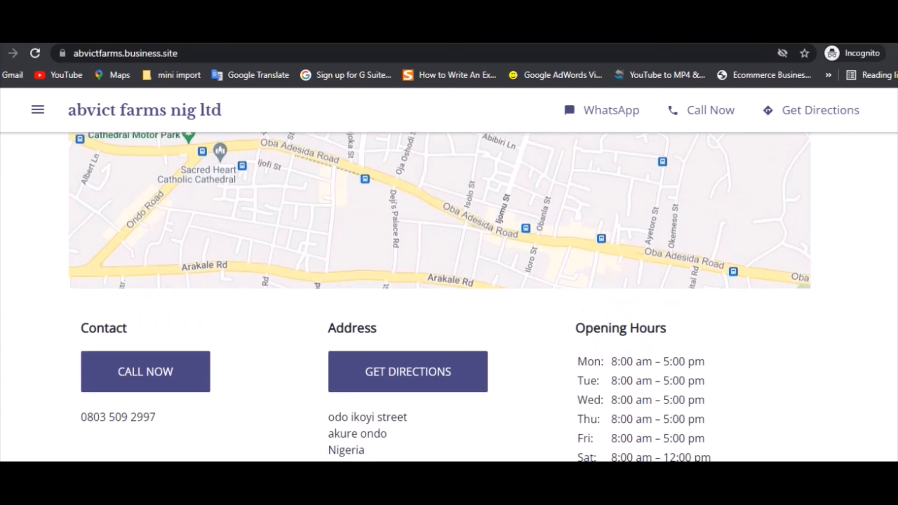
scroll(440, 296, up, 1)
scroll(482, 391, up, 3)
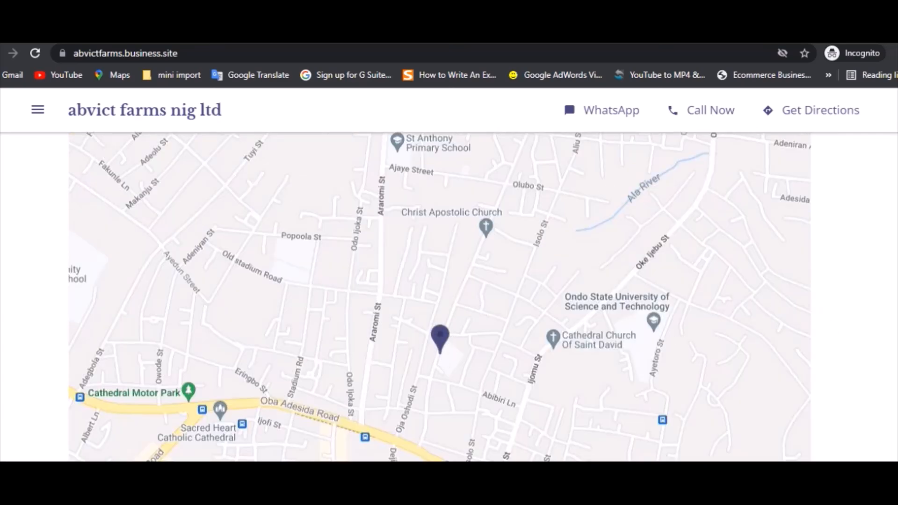
scroll(439, 298, up, 5)
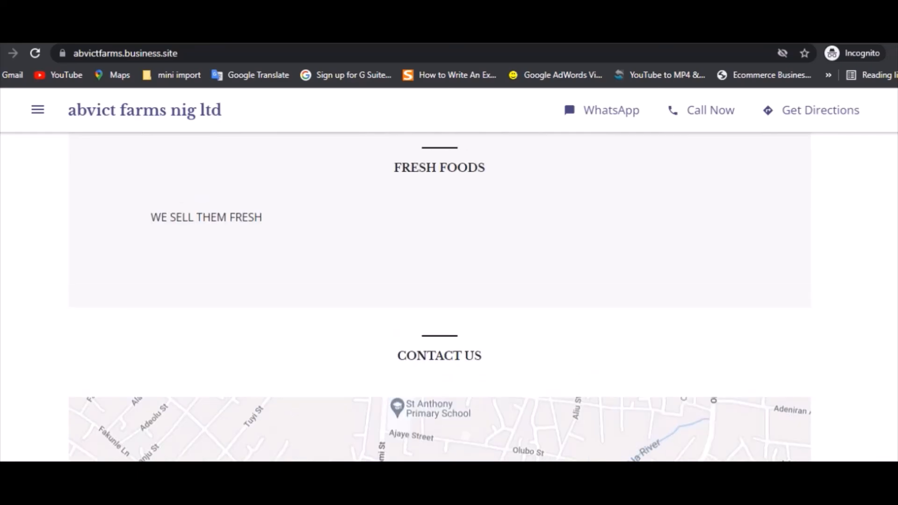
scroll(440, 297, up, 4)
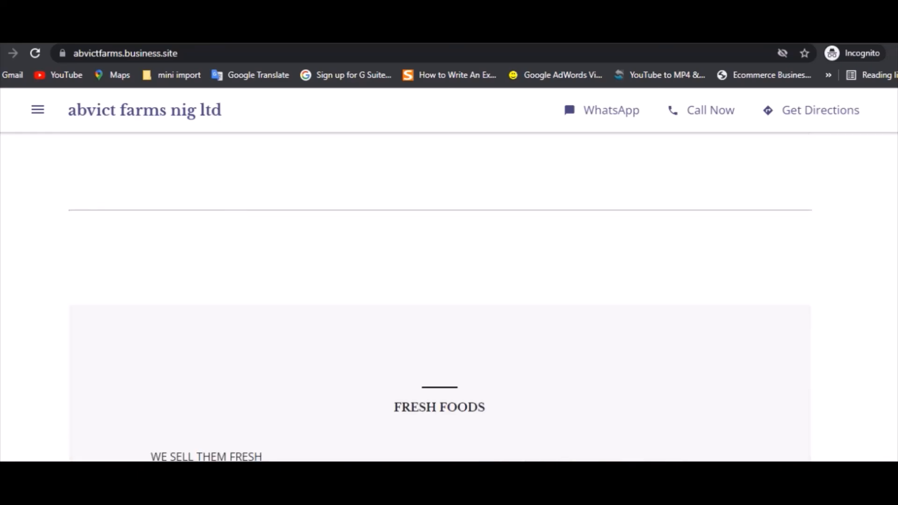
scroll(439, 298, up, 4)
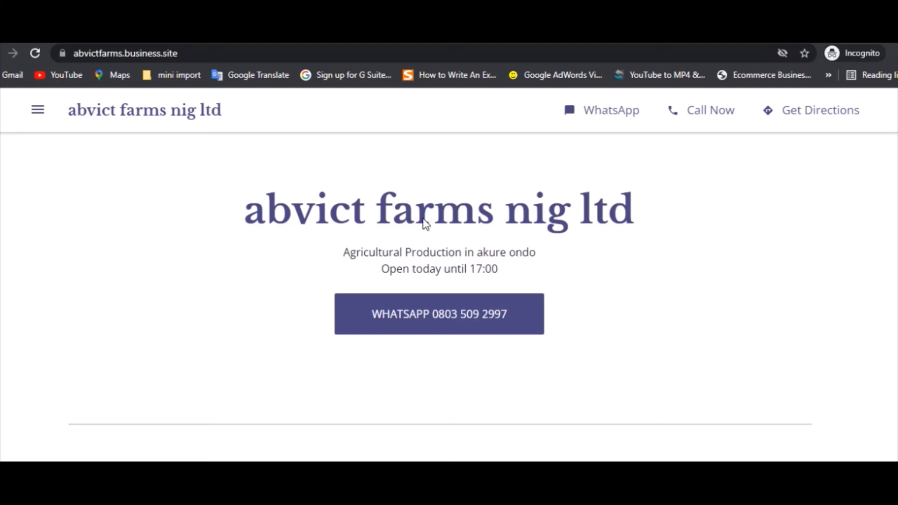
Test the WhatsApp contact link under the published site's heading and check the WhatsApp chat page against the site.
click(430, 309)
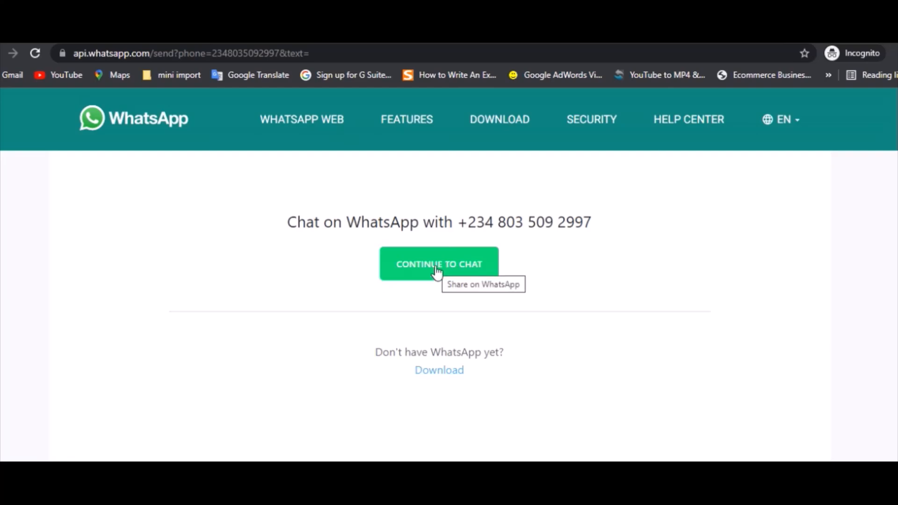
click(506, 34)
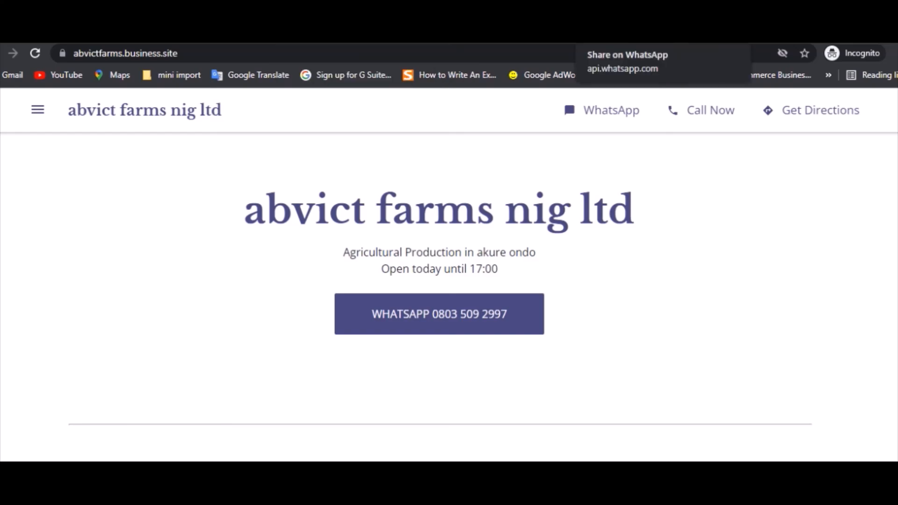
click(623, 35)
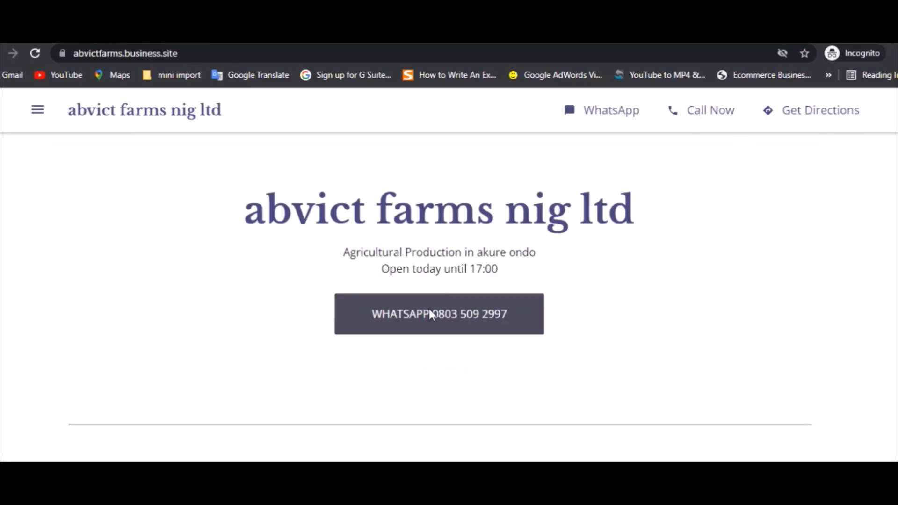
click(431, 315)
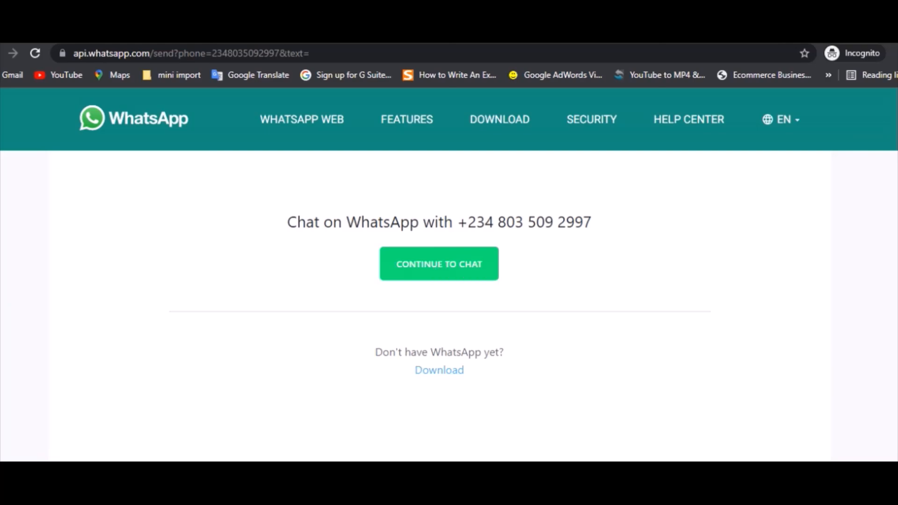
click(482, 36)
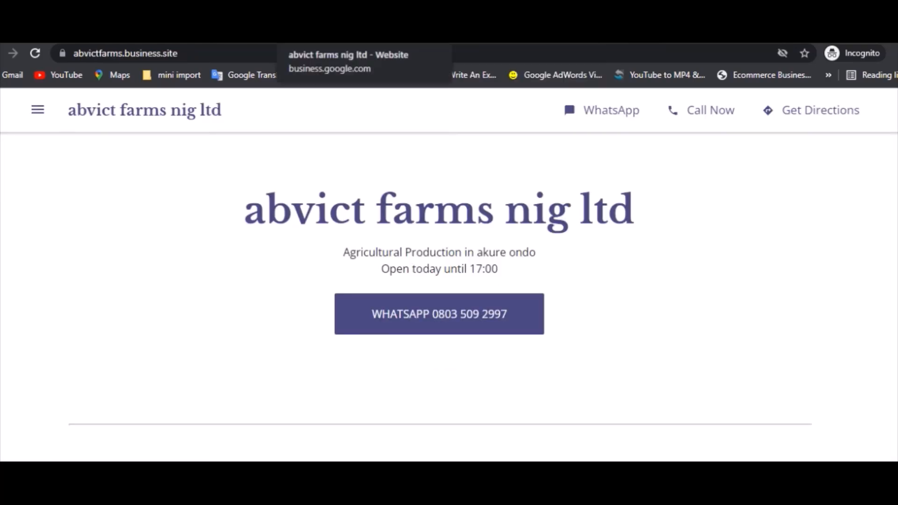
click(636, 37)
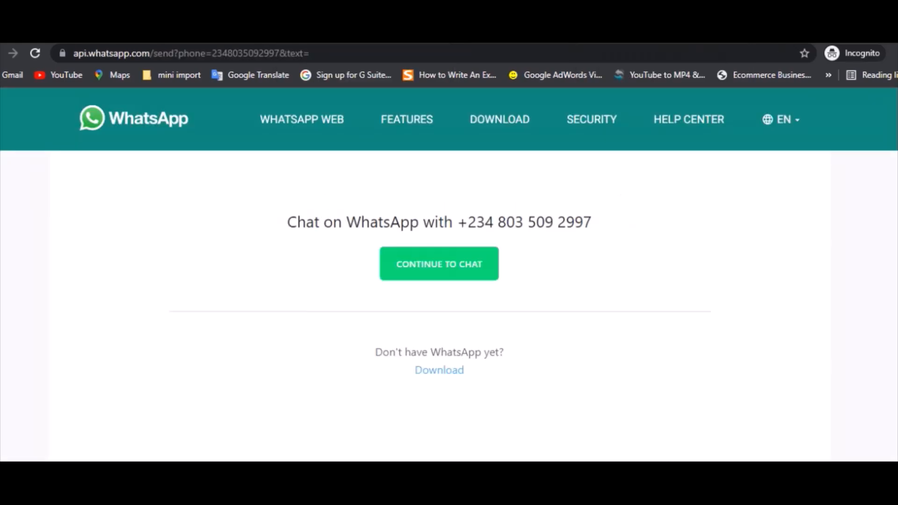